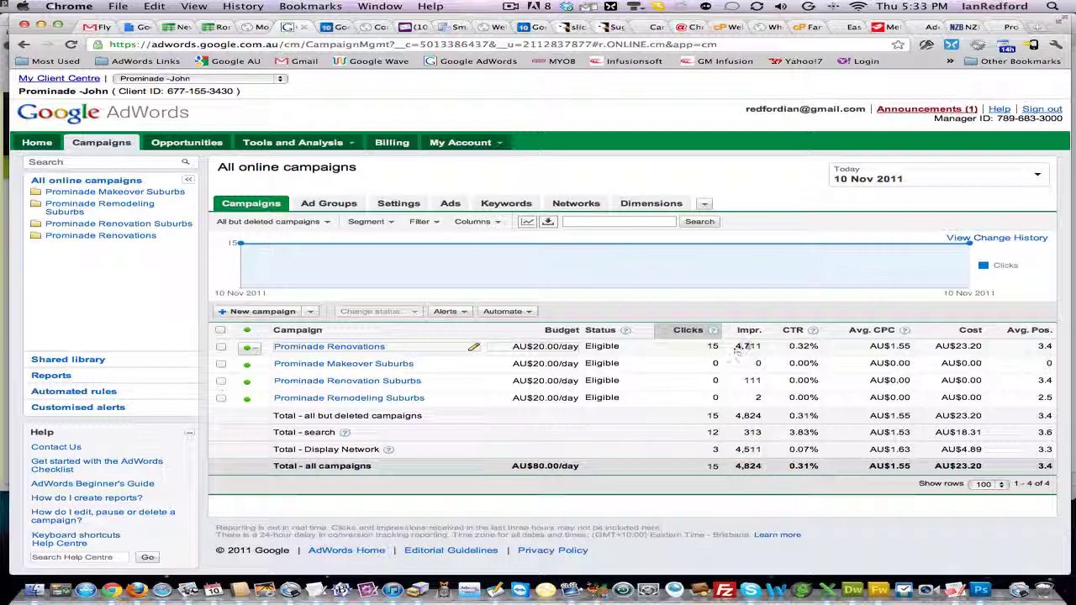
- Create a web-page conversion named 'Website Lead' from Tools and Analysis > Conversions
{"action": "left_click_drag", "start_coordinate": [736, 351], "coordinate": [755, 348]}
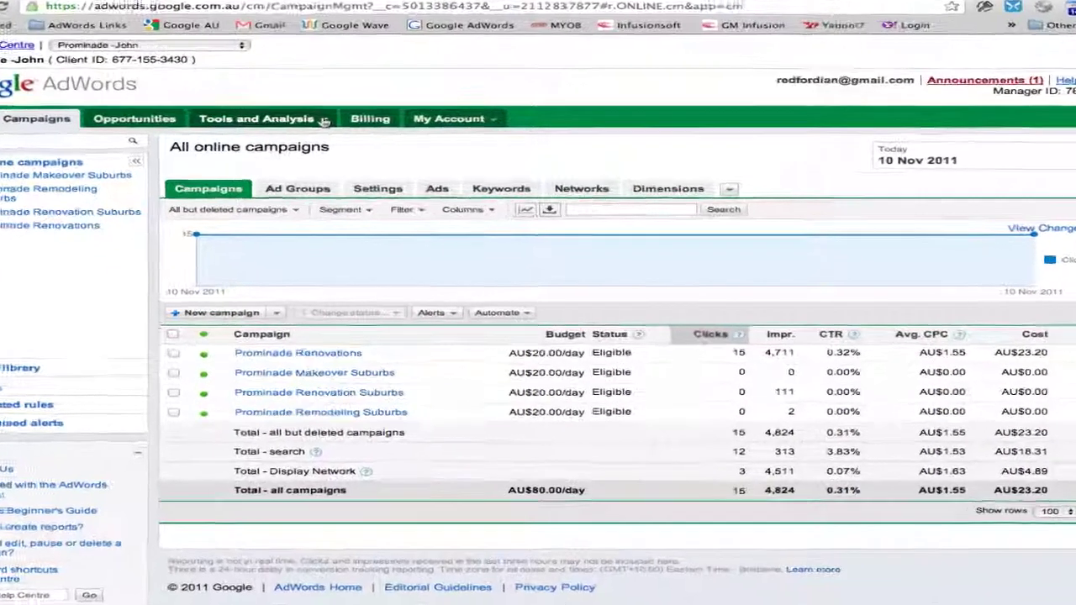
{"action": "left_click", "coordinate": [355, 145]}
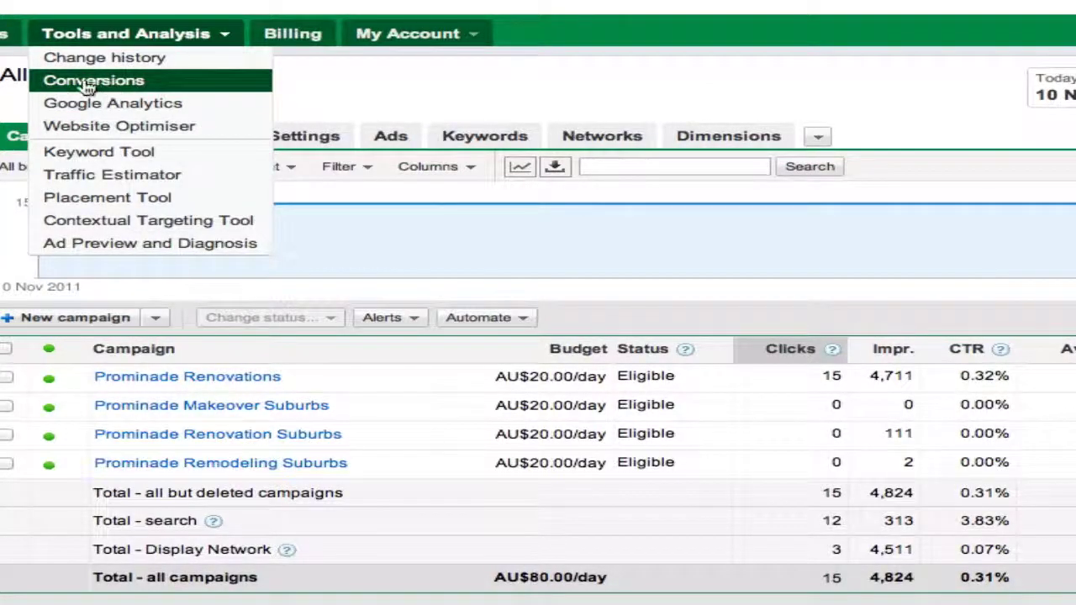
{"action": "left_click", "coordinate": [89, 84]}
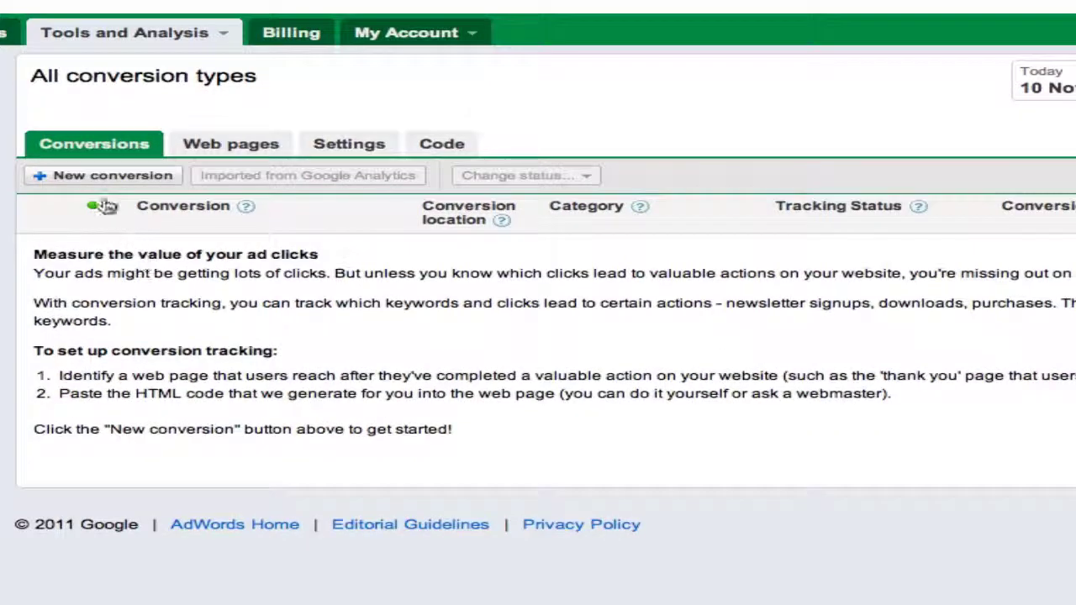
{"action": "left_click", "coordinate": [81, 178]}
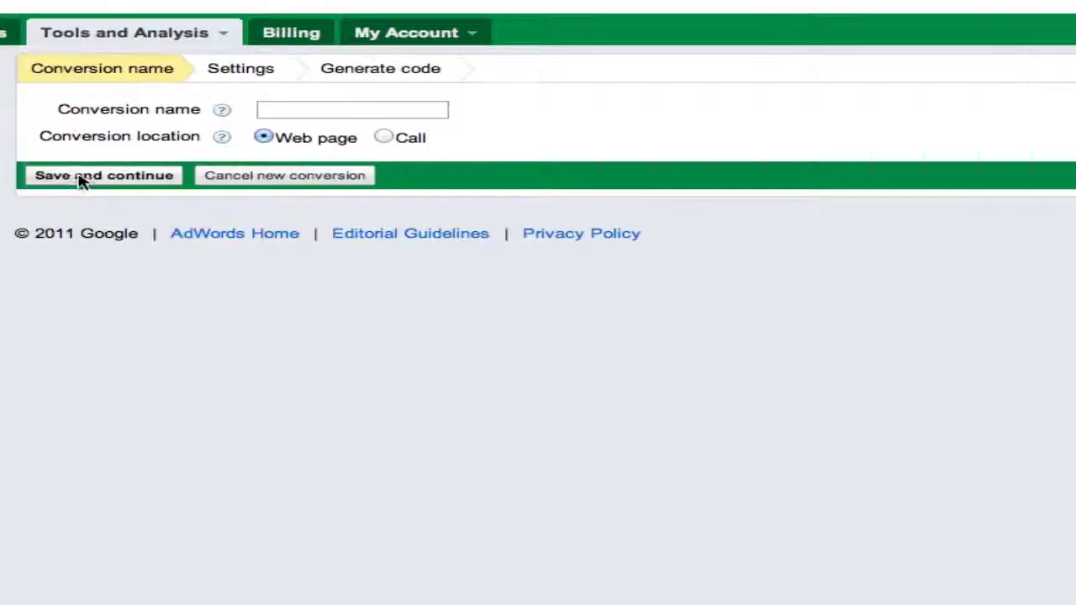
{"action": "left_click", "coordinate": [293, 107]}
{"action": "type", "text": "We"}
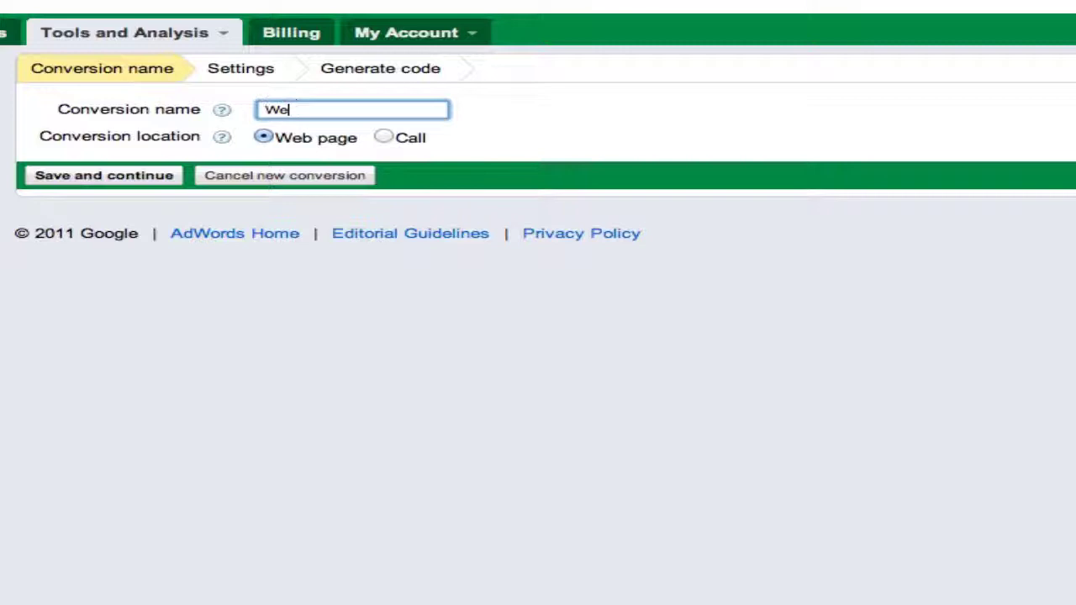
{"action": "type", "text": "bsite Lead"}
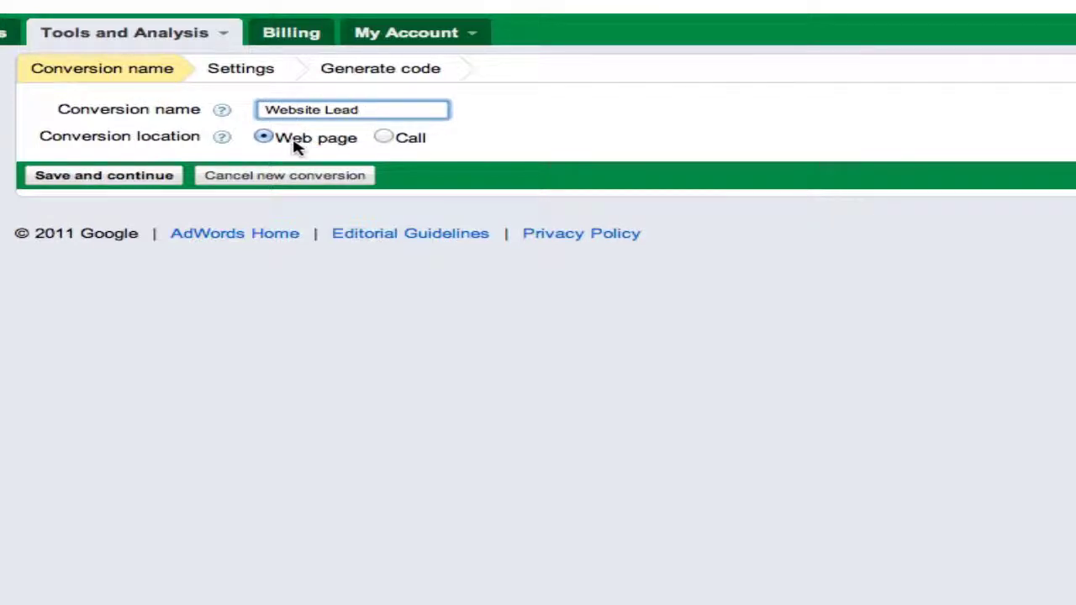
{"action": "left_click", "coordinate": [118, 178]}
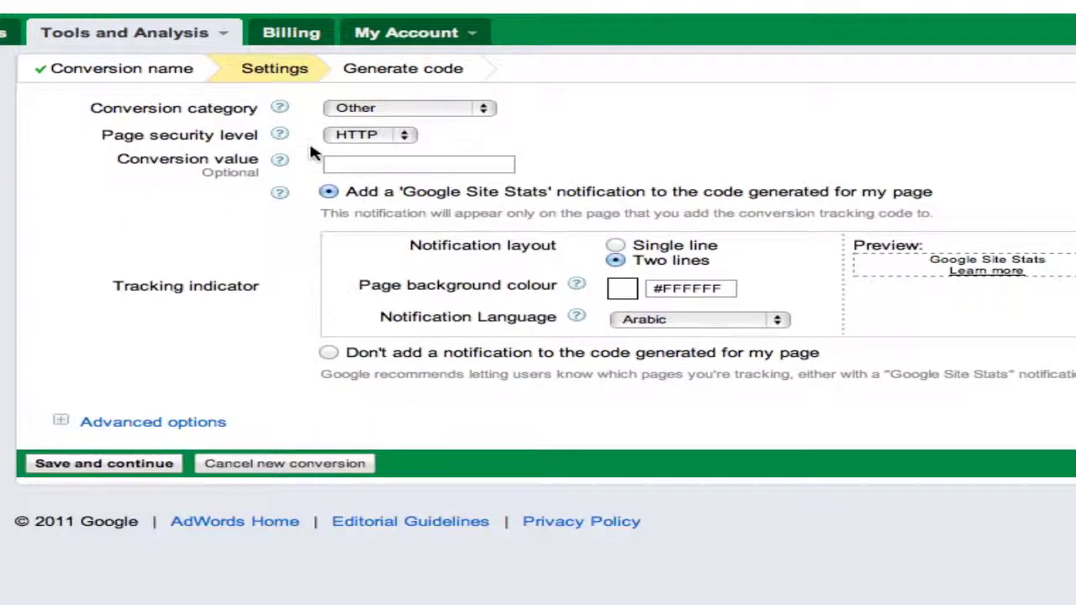
- Set the conversion to category Lead, HTTP, English notifications and a 30-day view-through window, then save
{"action": "left_click", "coordinate": [412, 118]}
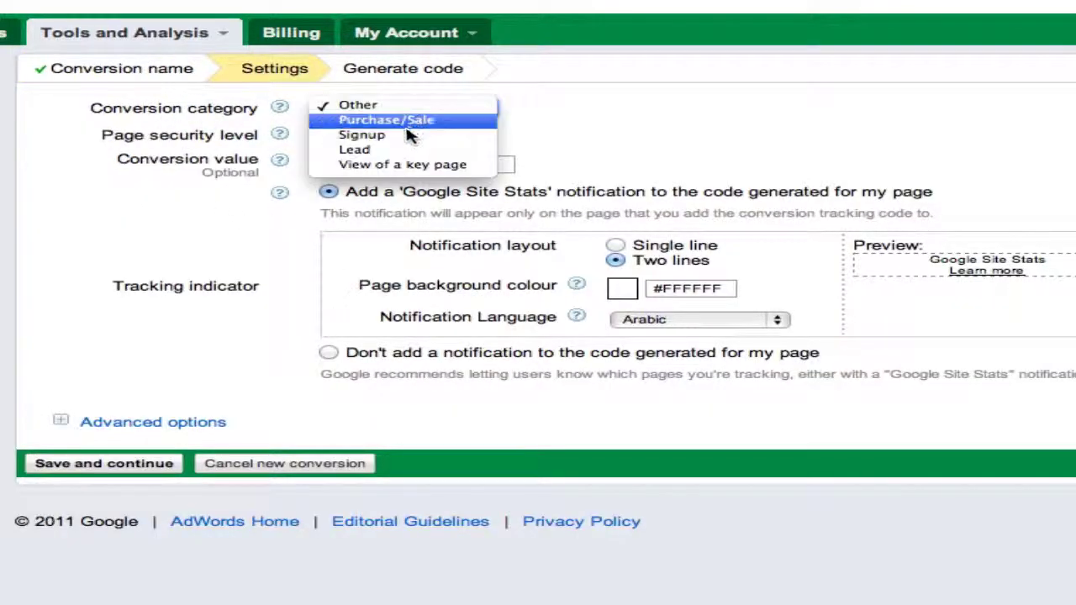
{"action": "left_click", "coordinate": [328, 147]}
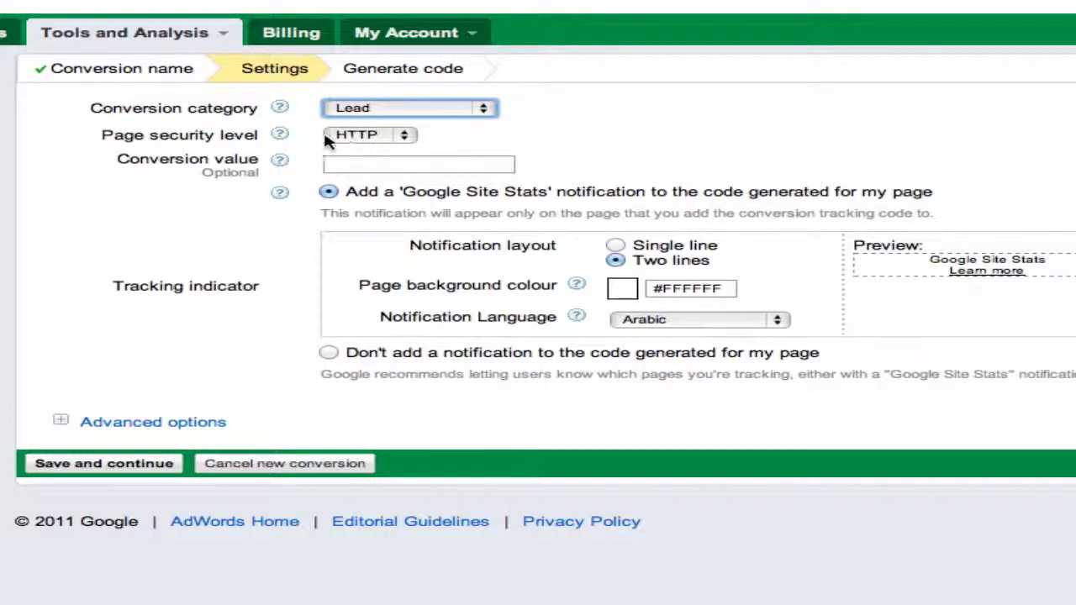
{"action": "left_click", "coordinate": [379, 141]}
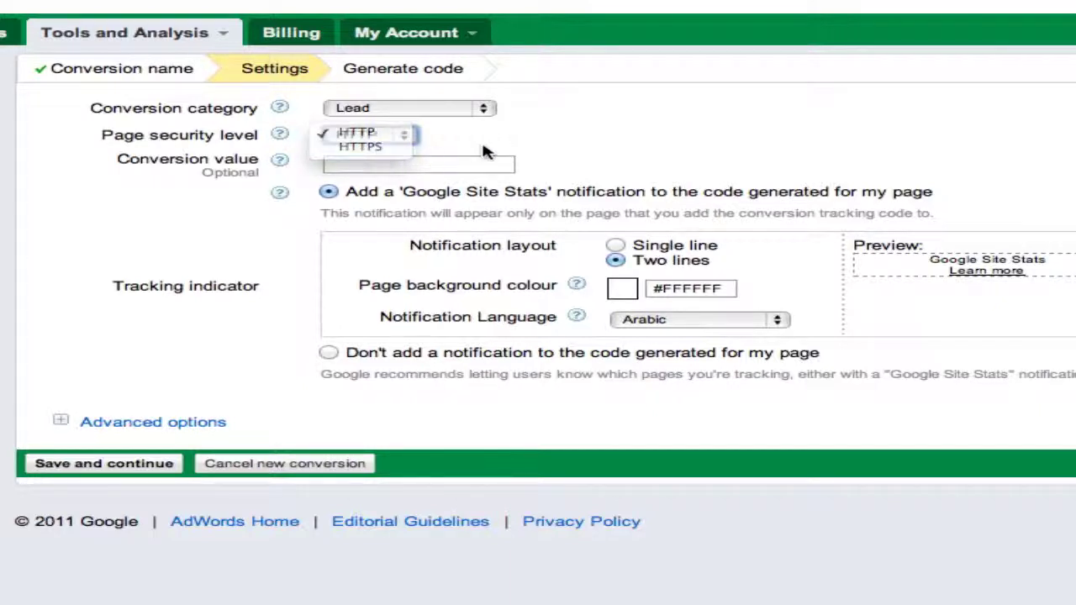
{"action": "left_click", "coordinate": [488, 149]}
{"action": "left_click", "coordinate": [369, 168]}
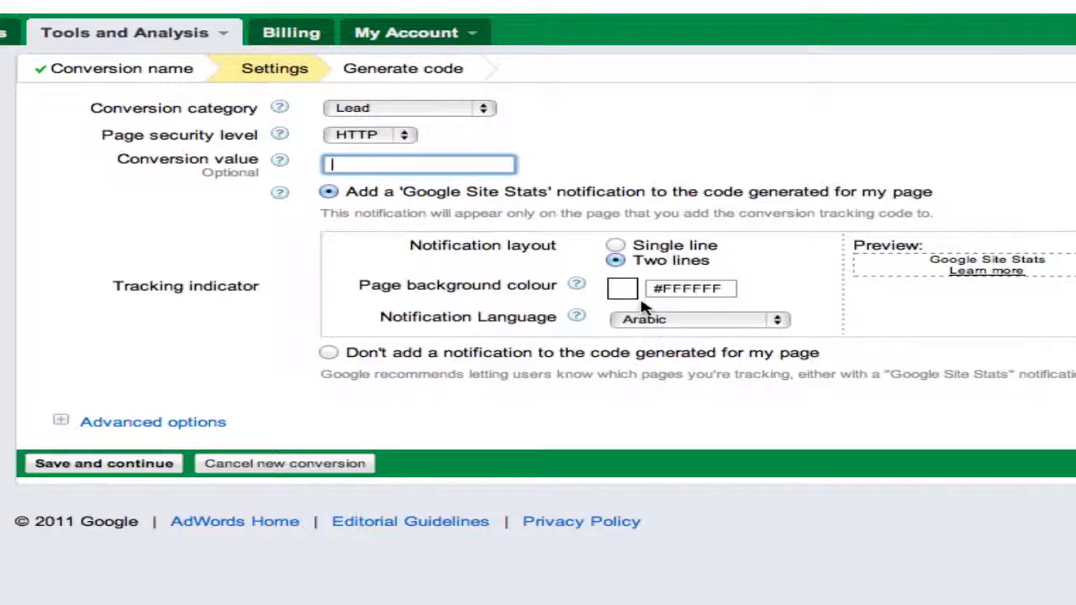
{"action": "left_click", "coordinate": [765, 323]}
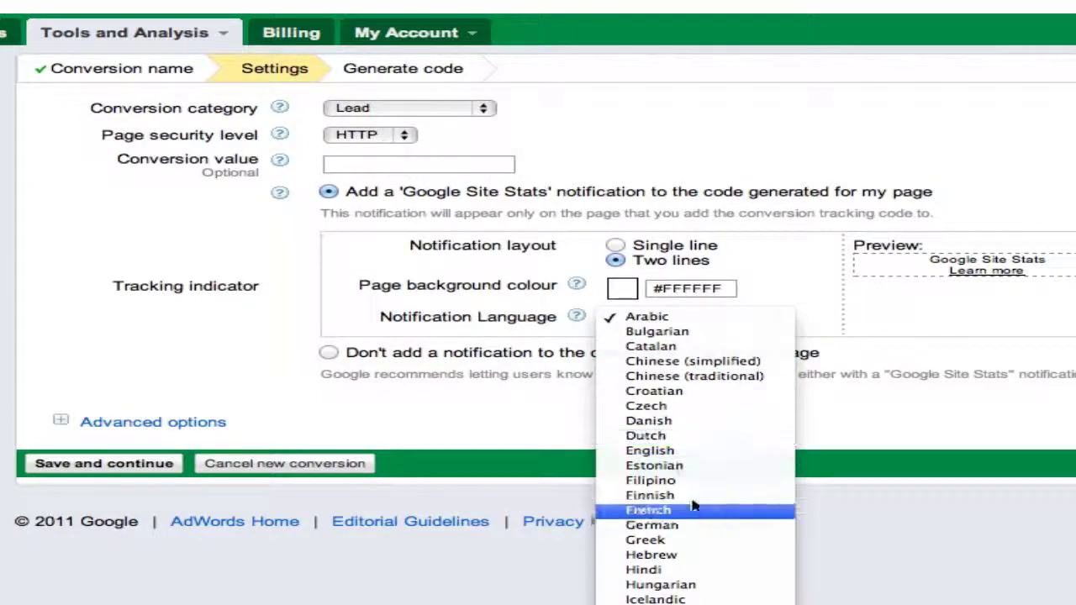
{"action": "left_click", "coordinate": [673, 451]}
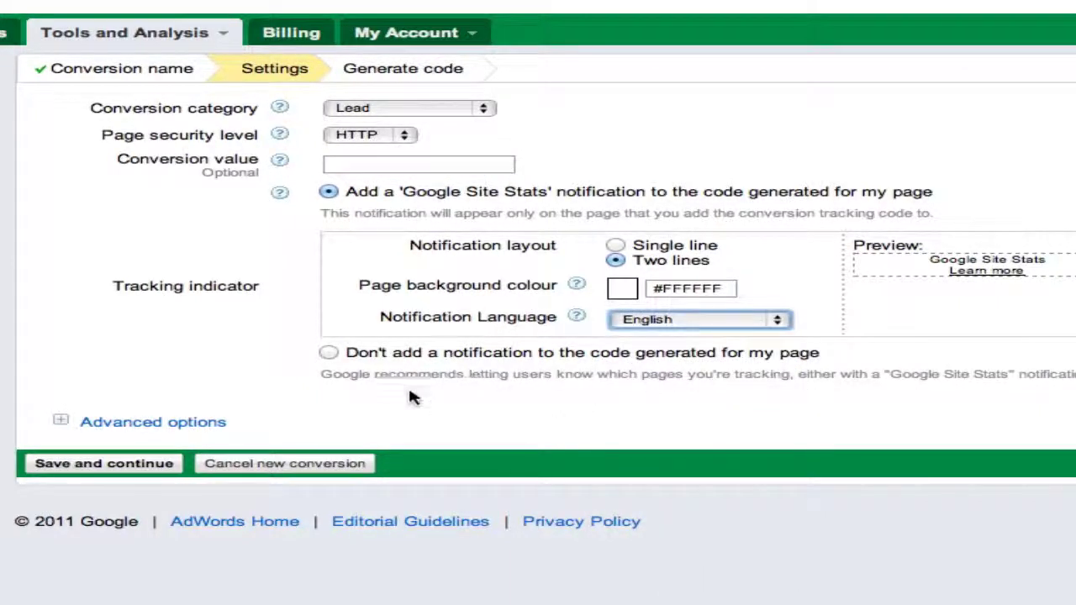
{"action": "left_click", "coordinate": [547, 423]}
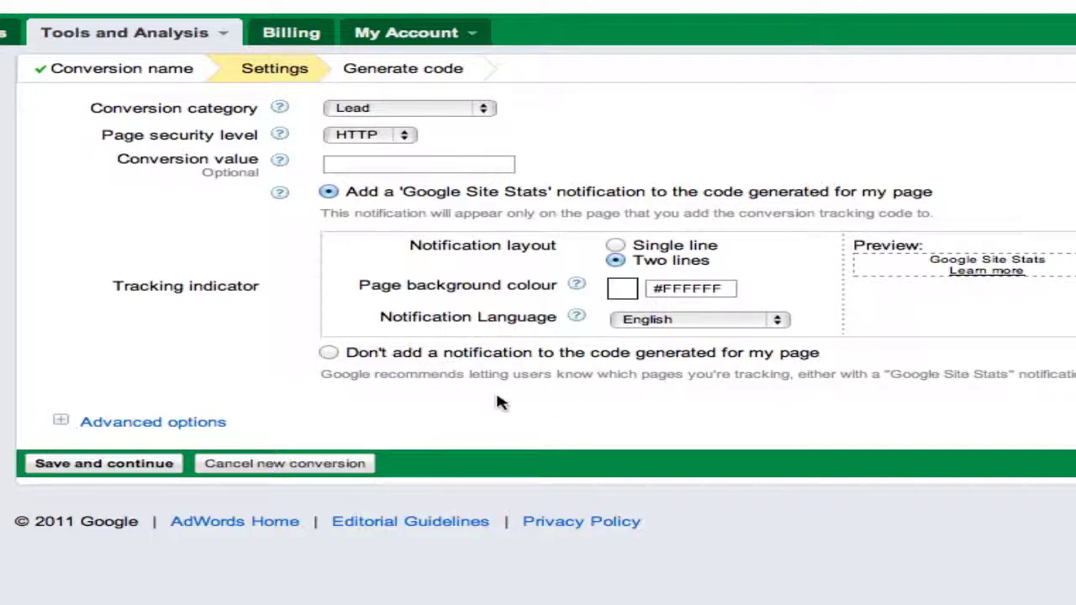
{"action": "left_click", "coordinate": [63, 423]}
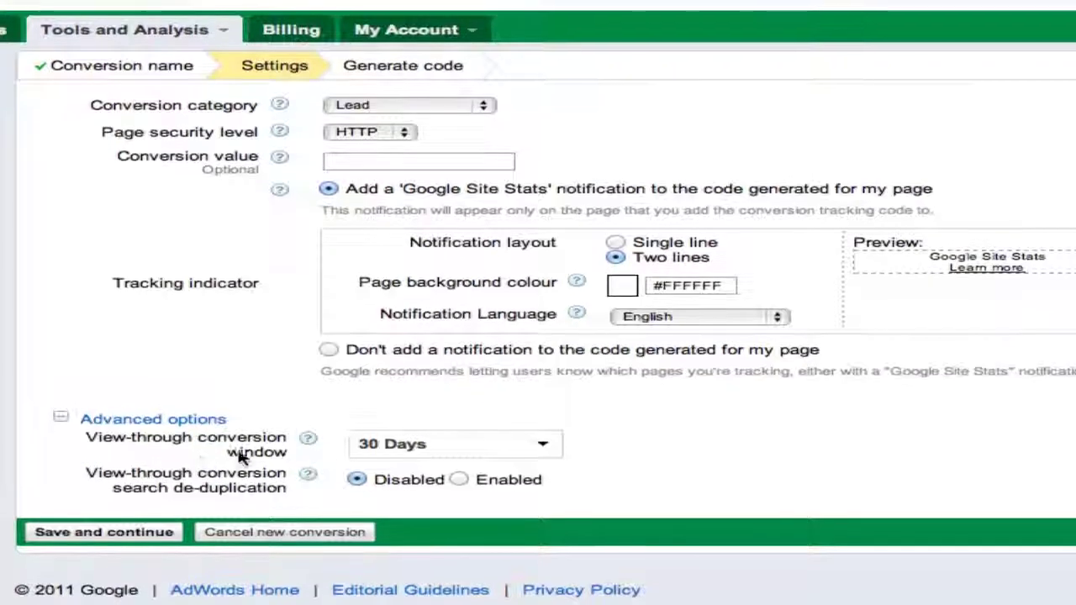
{"action": "left_click", "coordinate": [544, 452]}
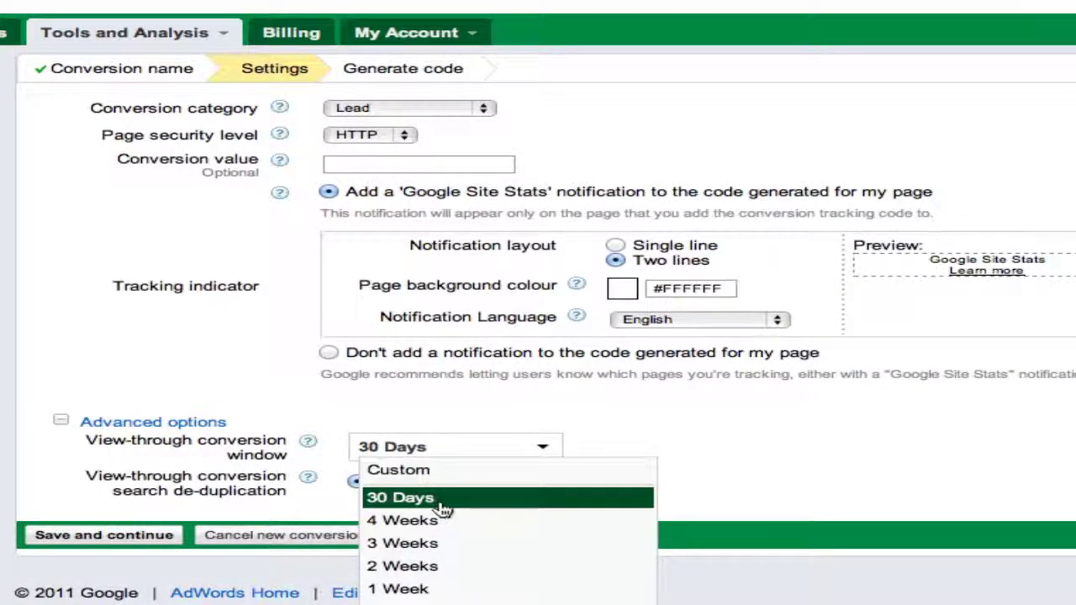
{"action": "left_click", "coordinate": [396, 503]}
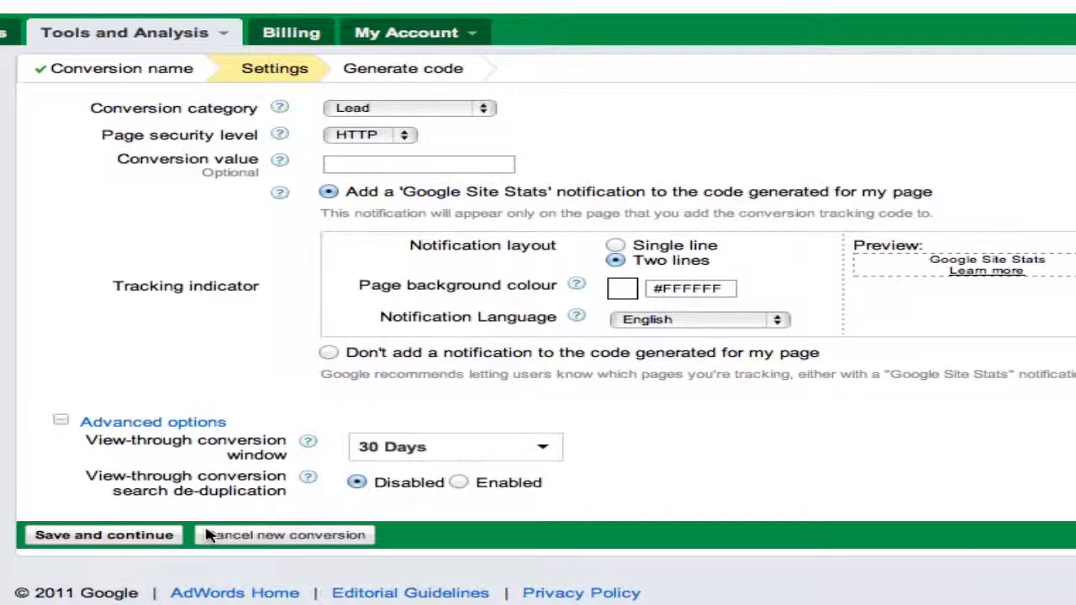
{"action": "left_click", "coordinate": [105, 537]}
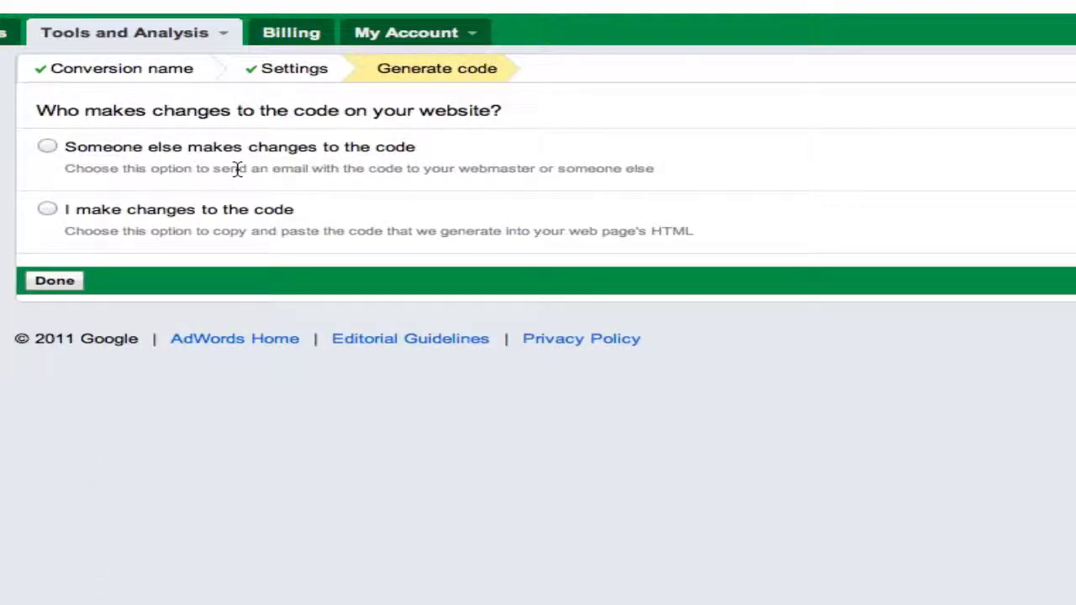
- Choose to install the tracking code yourself, select the generated code, and finish the conversion
{"action": "left_click", "coordinate": [48, 147]}
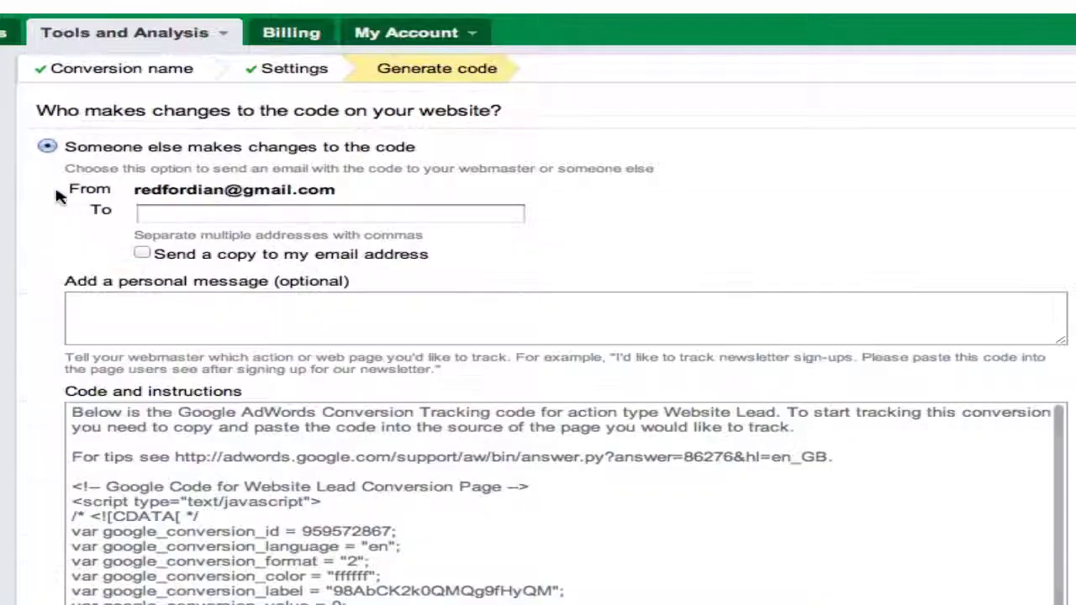
{"action": "left_click", "coordinate": [168, 213]}
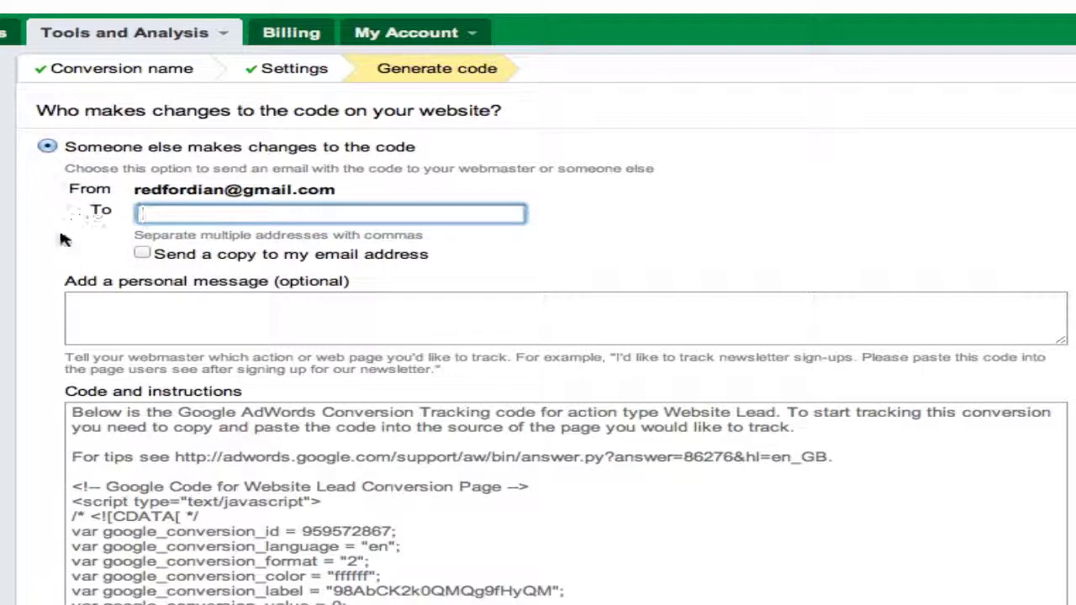
{"action": "scroll", "coordinate": [64, 207], "scroll_direction": "down", "scroll_amount": 4}
{"action": "left_click", "coordinate": [47, 575]}
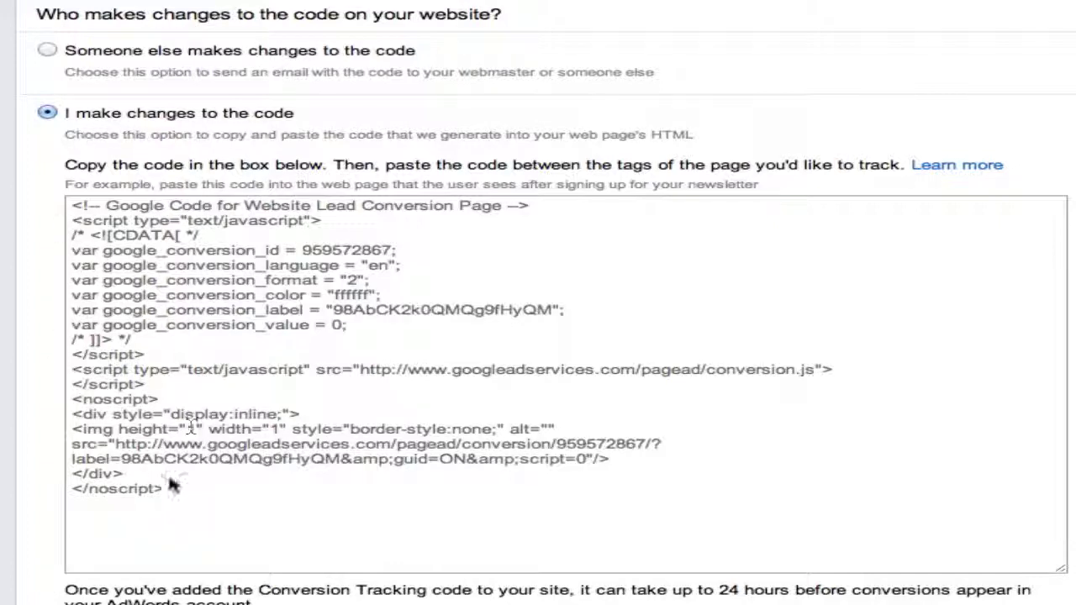
{"action": "left_click_drag", "start_coordinate": [168, 497], "coordinate": [75, 210]}
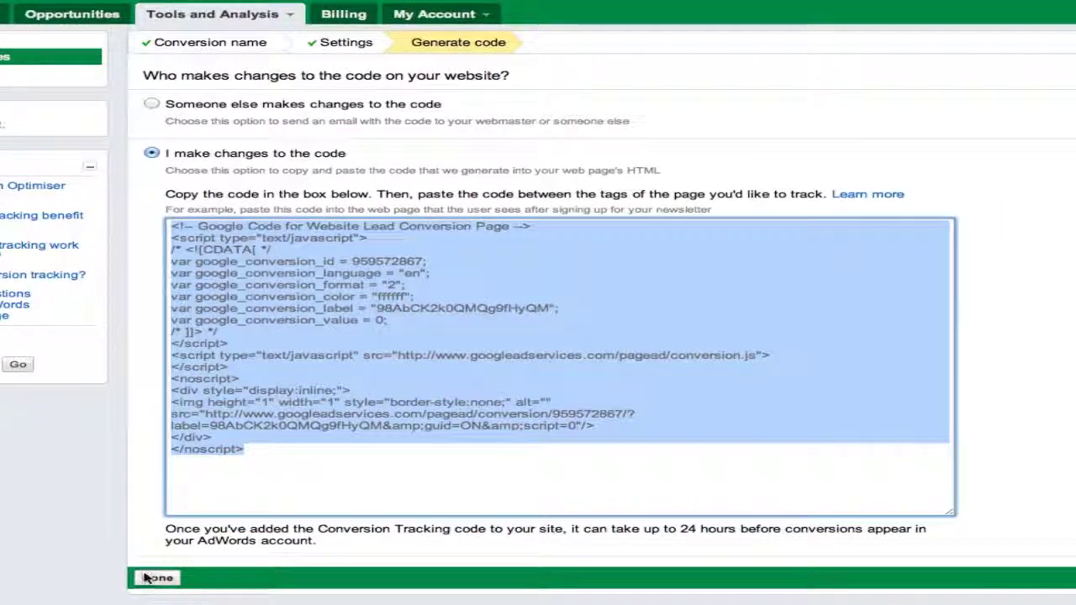
{"action": "left_click", "coordinate": [146, 579]}
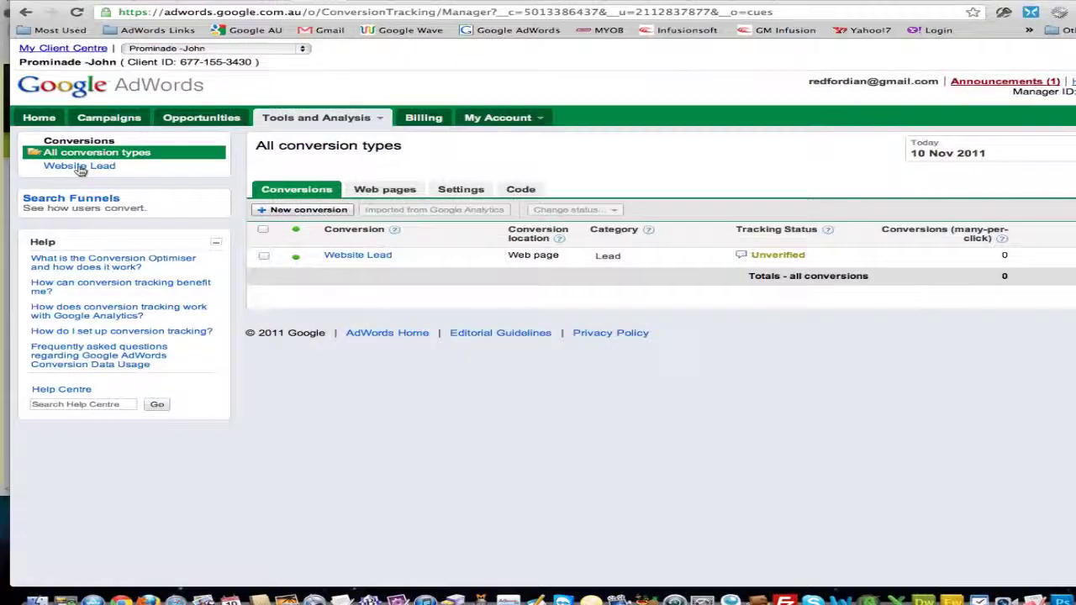
- Reopen Website Lead's Code tab and show the snippet for self-installation
{"action": "left_click", "coordinate": [81, 167]}
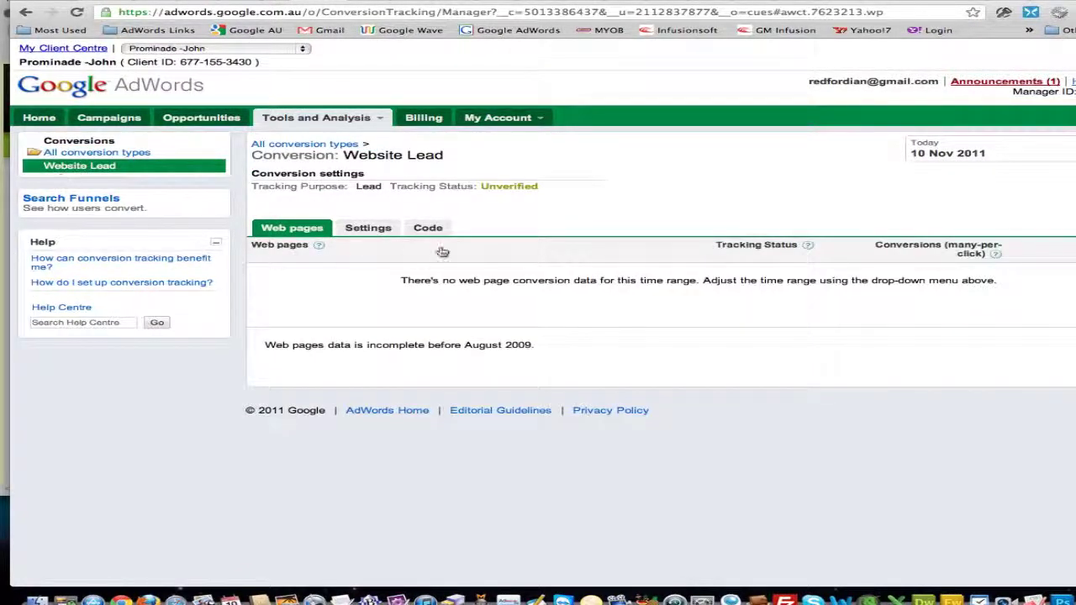
{"action": "left_click", "coordinate": [425, 229]}
{"action": "left_click", "coordinate": [266, 316]}
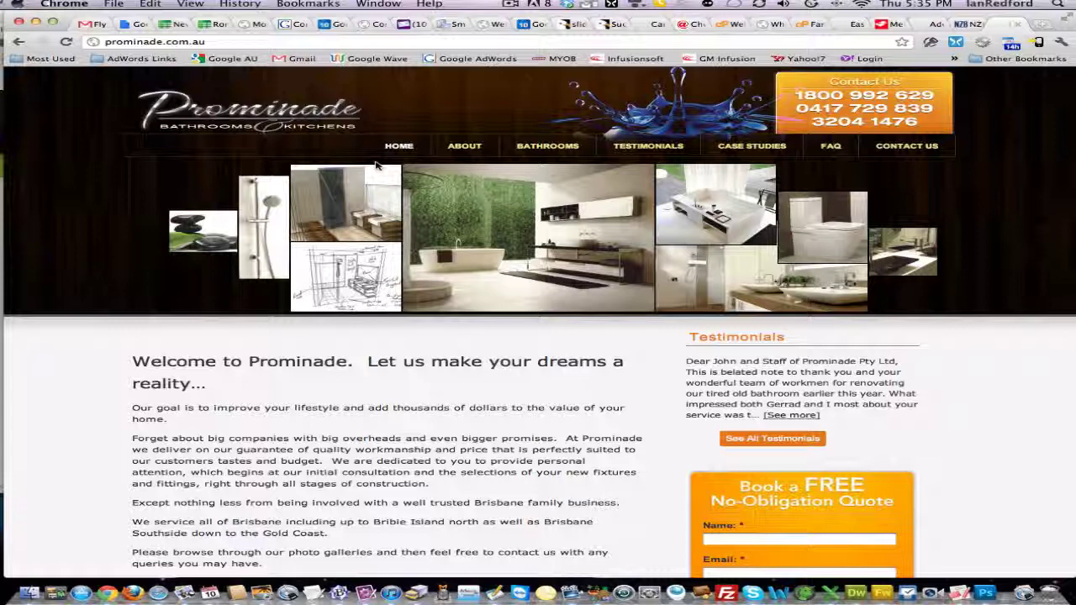
- Load prominade.com.au/wp-admin to reach the site's WordPress admin
{"action": "left_click", "coordinate": [223, 42]}
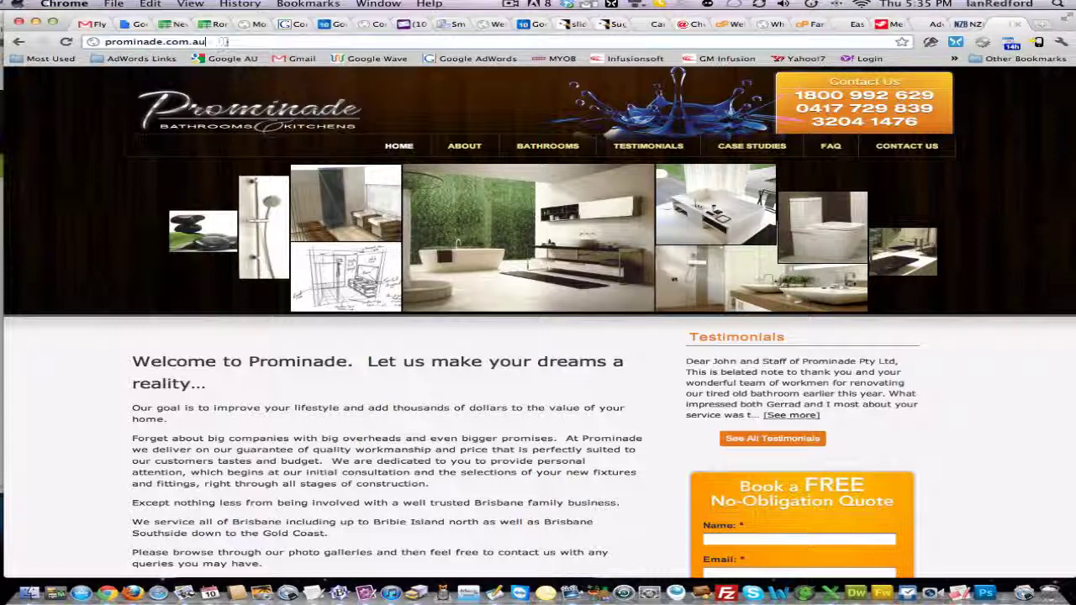
{"action": "type", "text": "/wp"}
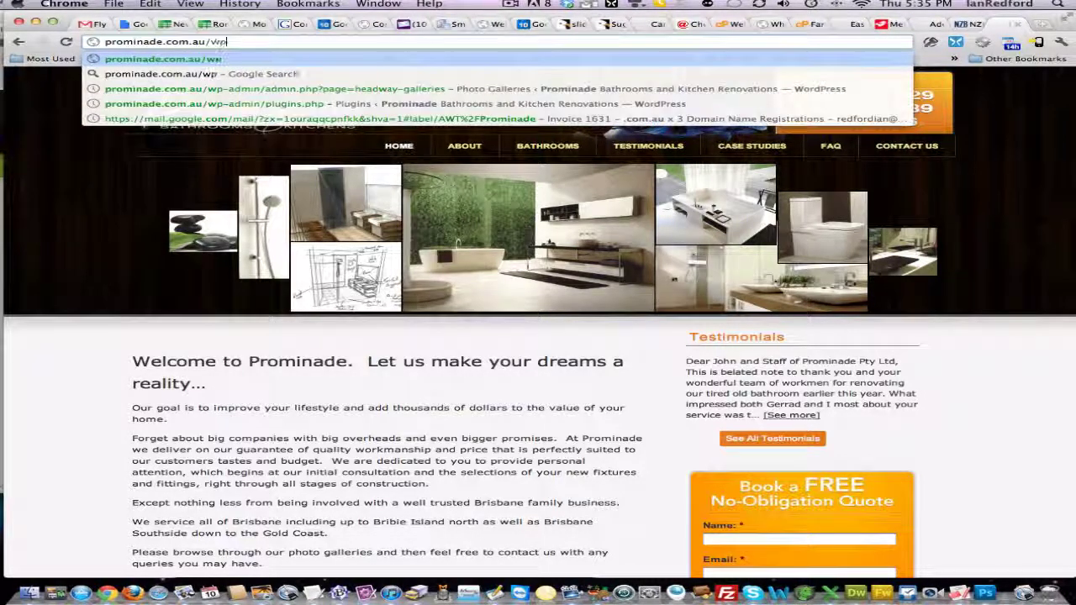
{"action": "type", "text": "-"}
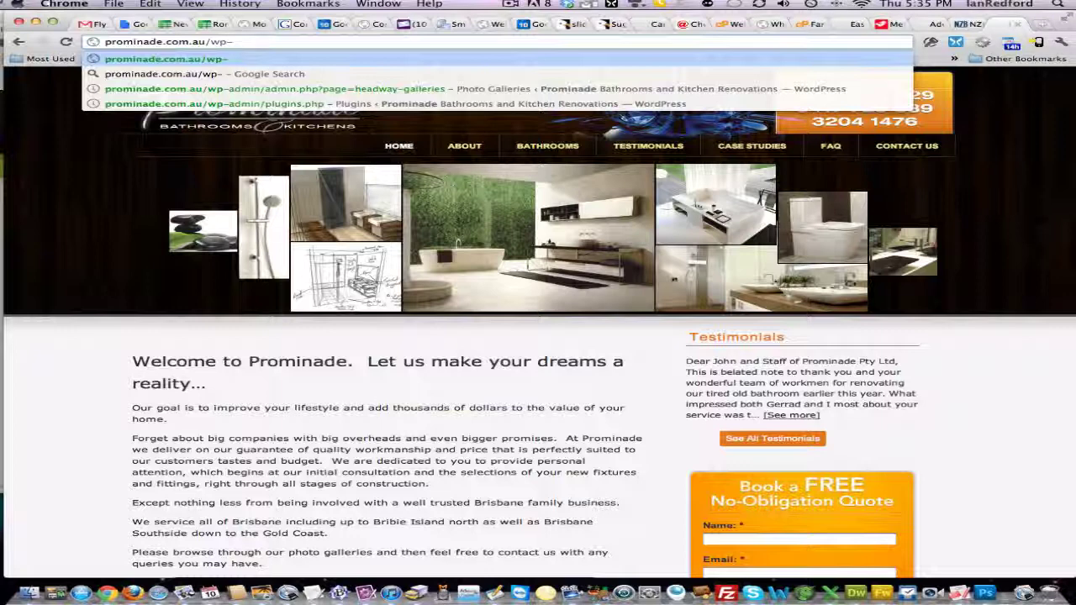
{"action": "type", "text": "admin"}
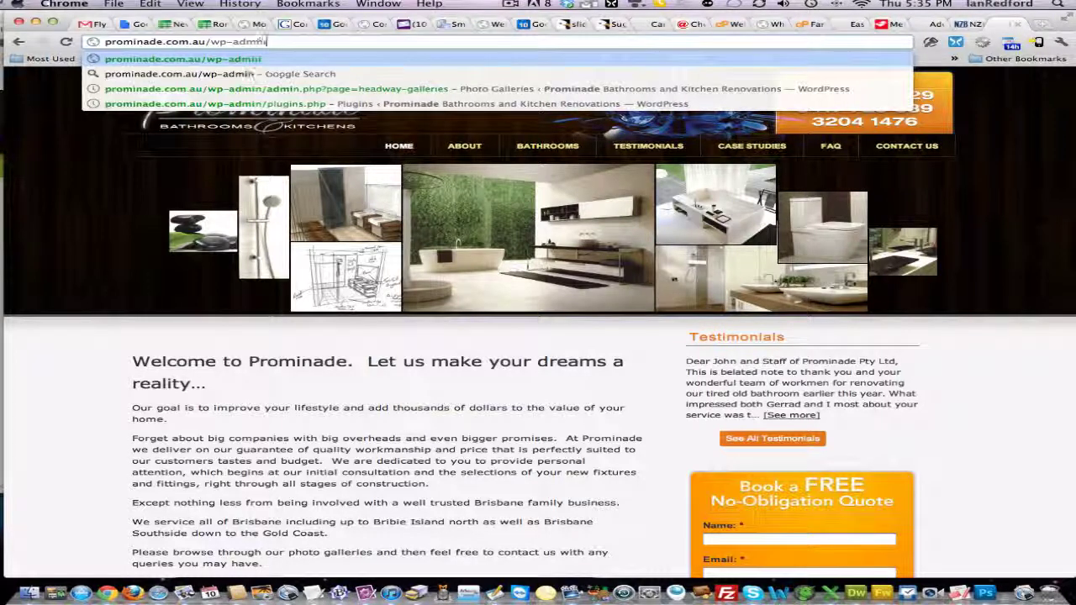
{"action": "key", "text": "Return"}
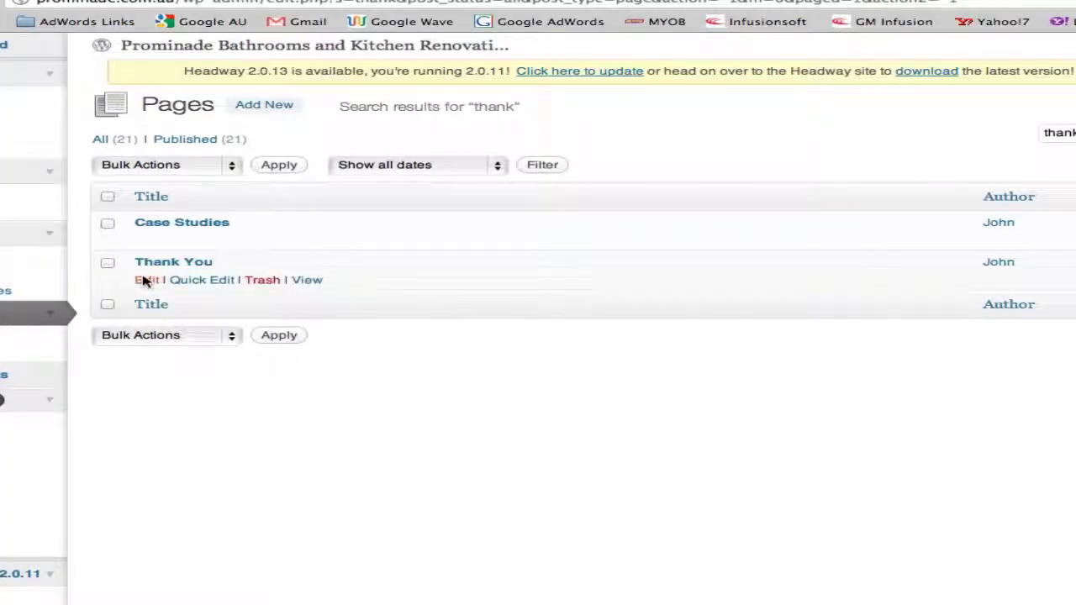
- Open the Thank You page for editing in the HTML view
{"action": "left_click", "coordinate": [145, 281]}
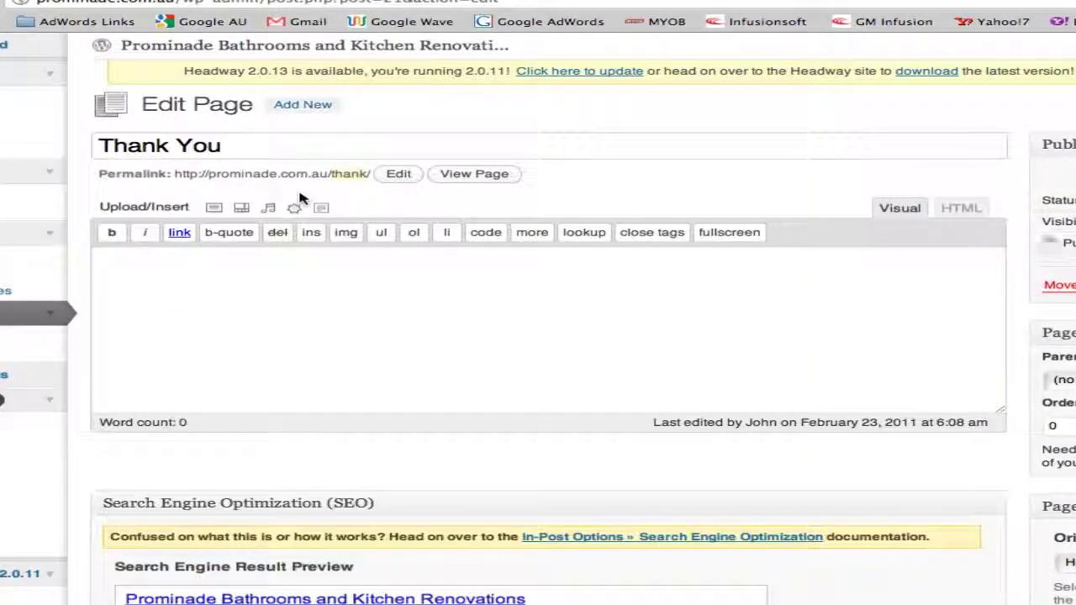
{"action": "left_click", "coordinate": [876, 208]}
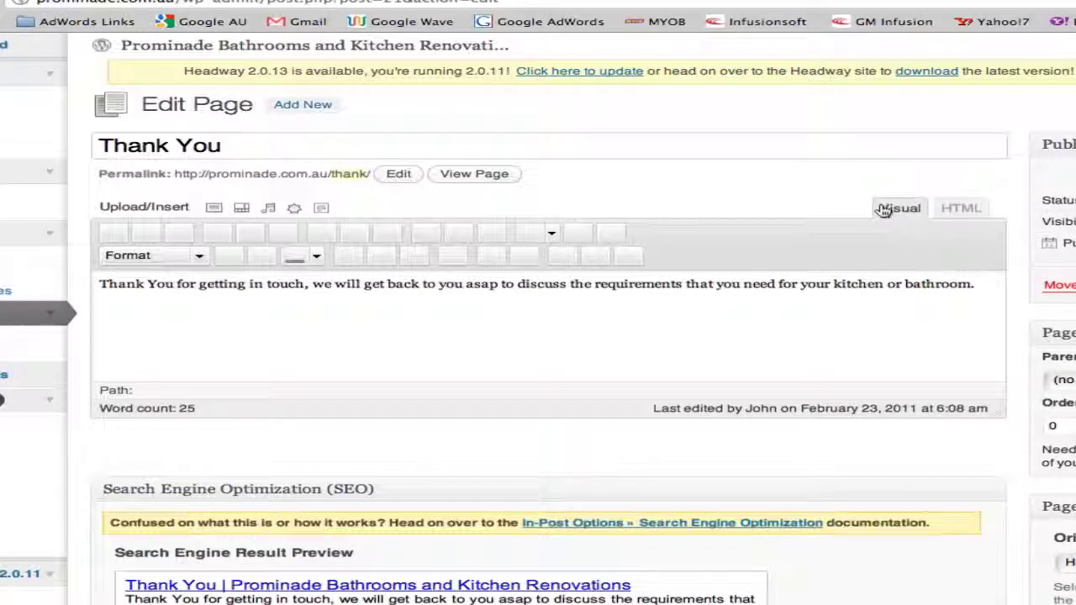
{"action": "left_click", "coordinate": [959, 210]}
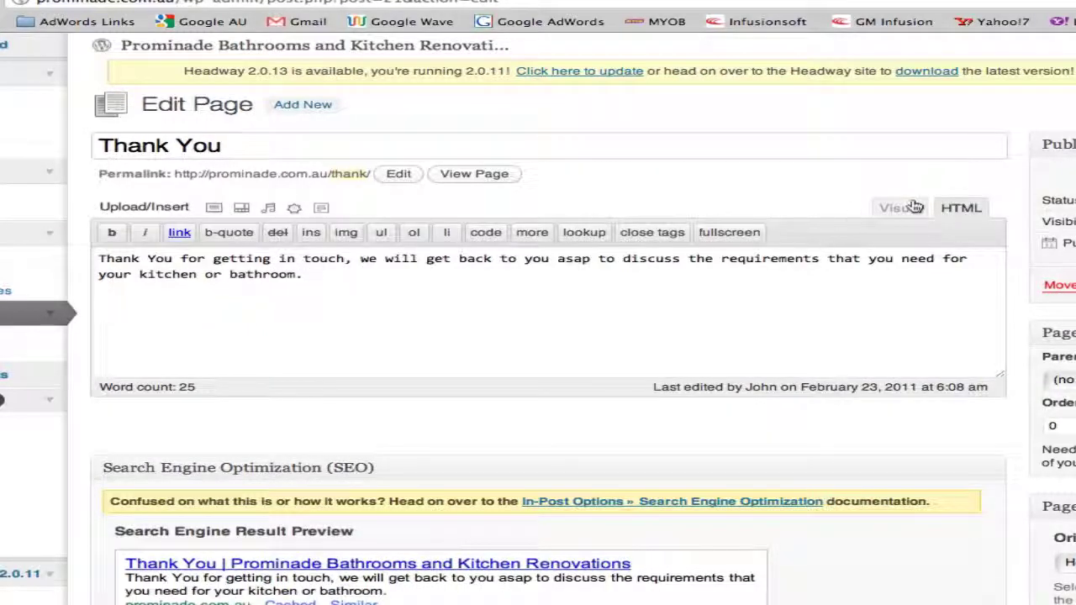
{"action": "left_click", "coordinate": [893, 207]}
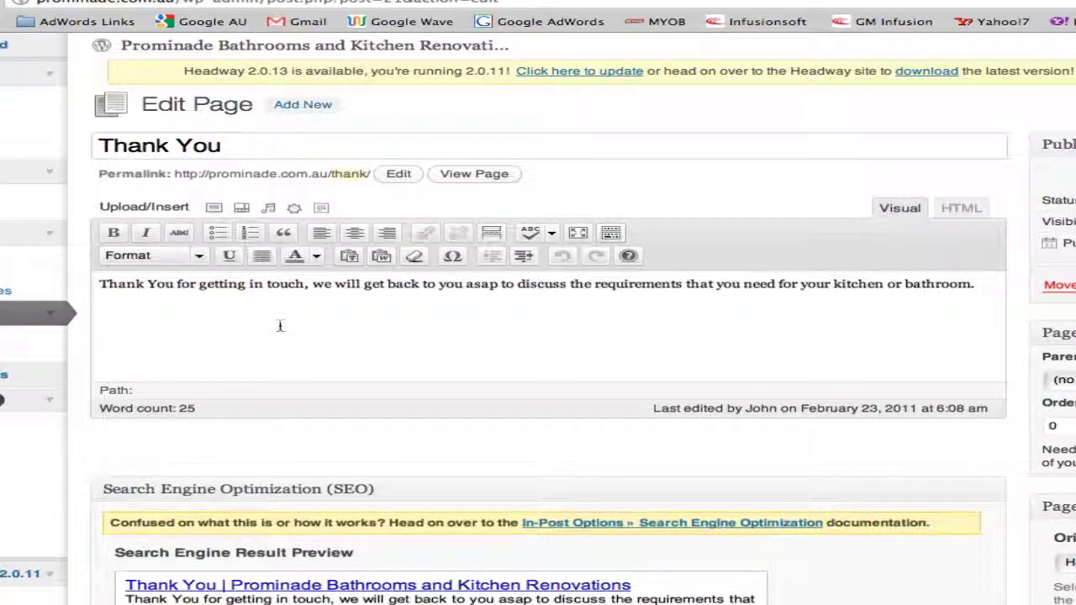
{"action": "left_click", "coordinate": [962, 208]}
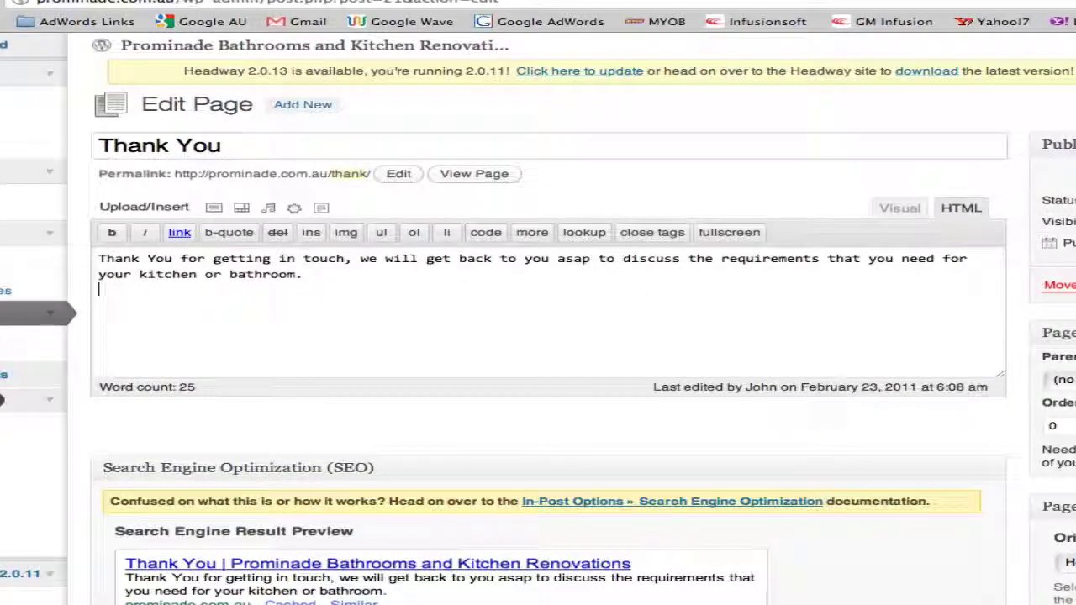
- Paste the Website Lead conversion code beneath the text and enlarge the editor box
{"action": "key", "text": "super+v"}
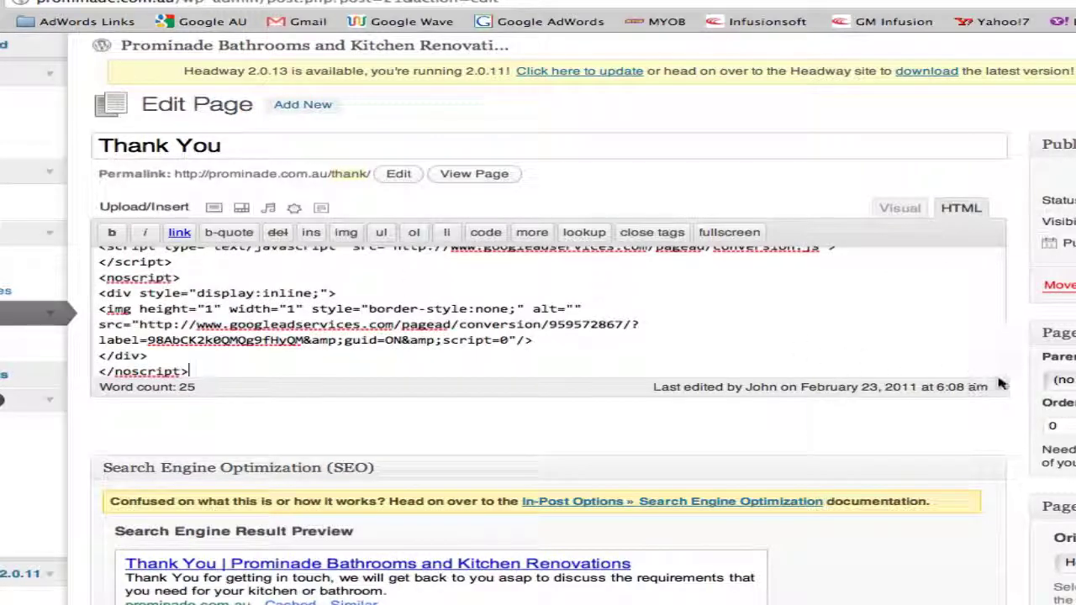
{"action": "left_click_drag", "start_coordinate": [1001, 375], "coordinate": [994, 593]}
{"action": "scroll", "coordinate": [471, 507], "scroll_direction": "up", "scroll_amount": 2}
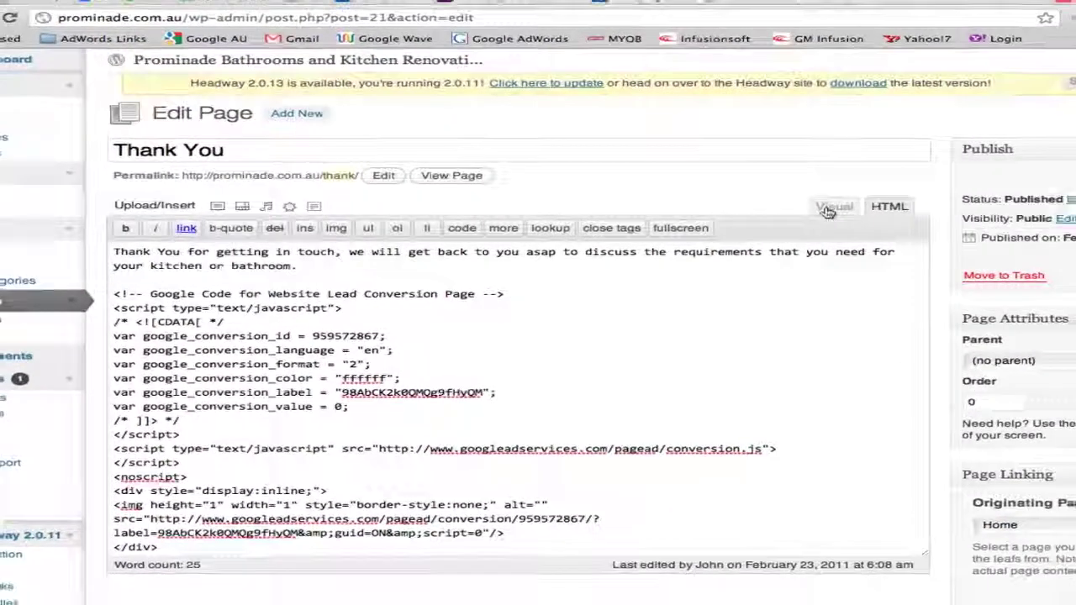
- Return to the Visual tab, update the Thank You page, then check the code in HTML
{"action": "left_click", "coordinate": [894, 207]}
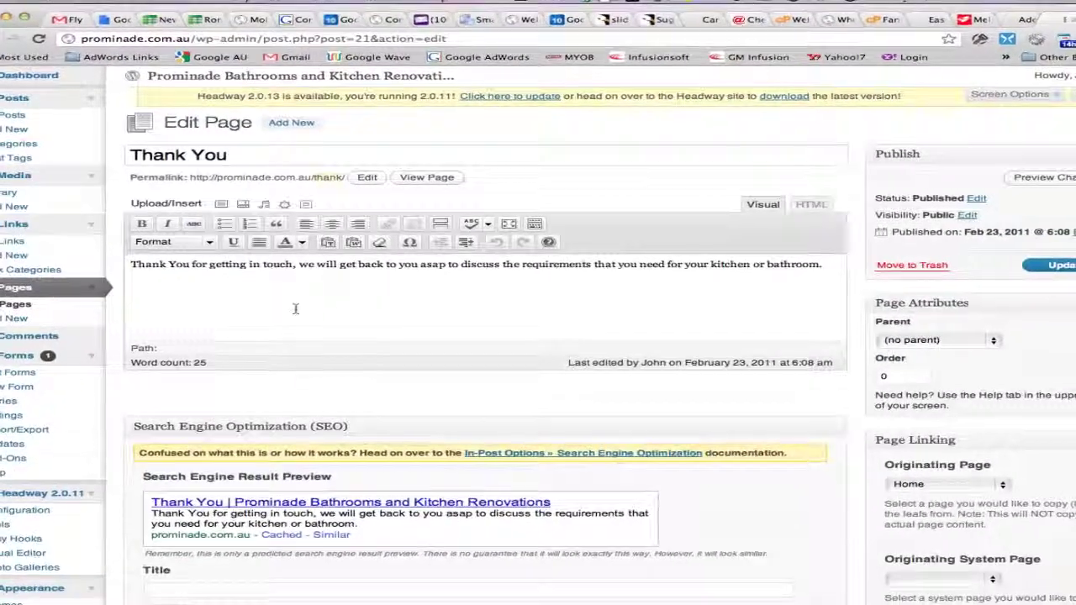
{"action": "left_click", "coordinate": [295, 309]}
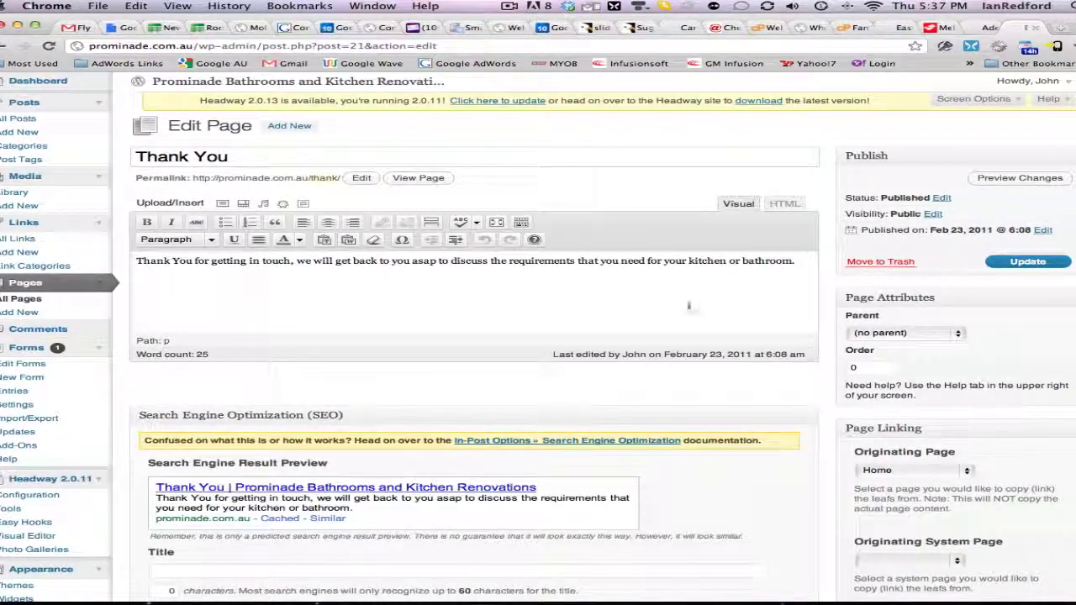
{"action": "left_click", "coordinate": [1023, 263]}
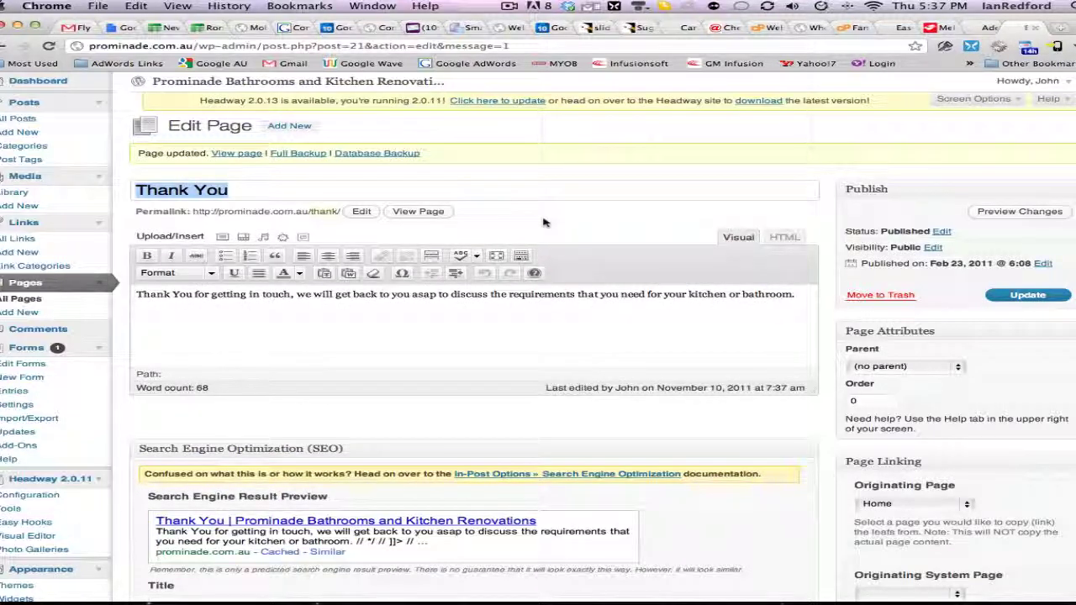
{"action": "left_click", "coordinate": [785, 237]}
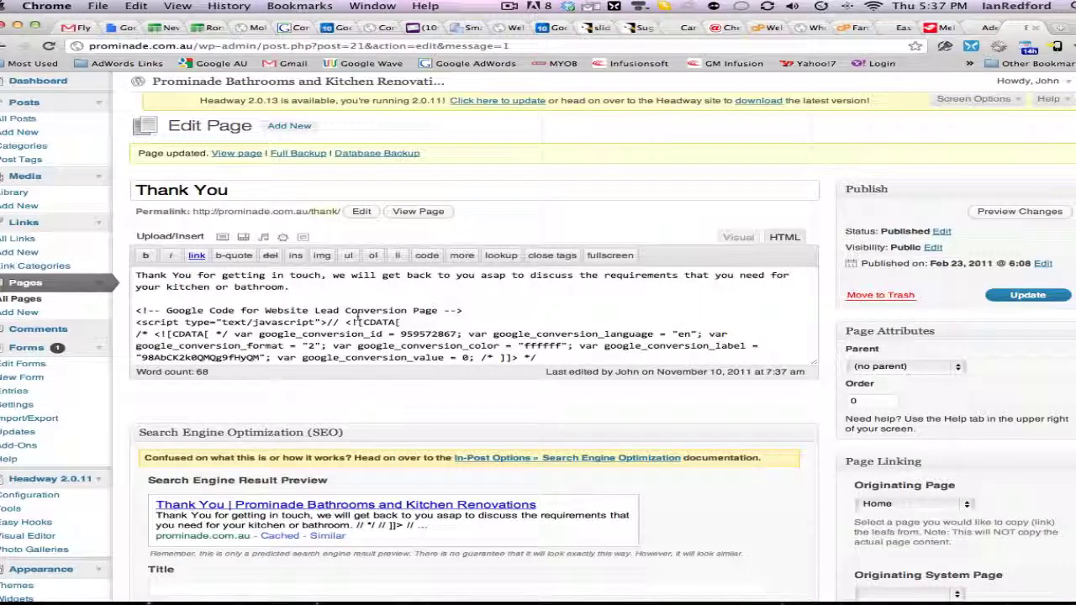
- View the live Thank You page to confirm no code shows, then return to the conversion code
{"action": "left_click", "coordinate": [432, 212], "text": "super"}
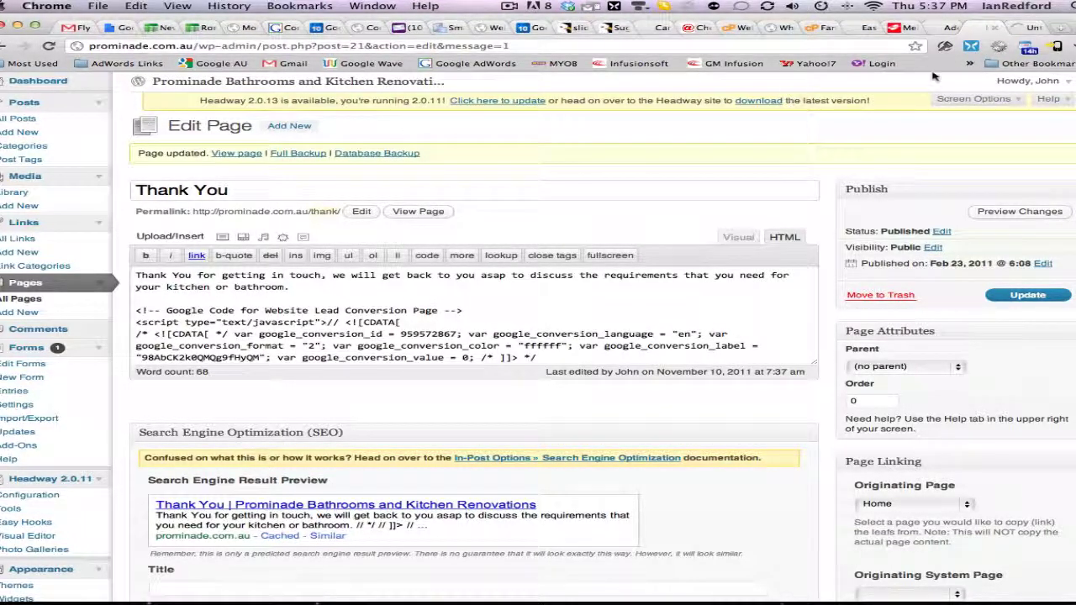
{"action": "left_click", "coordinate": [1022, 27]}
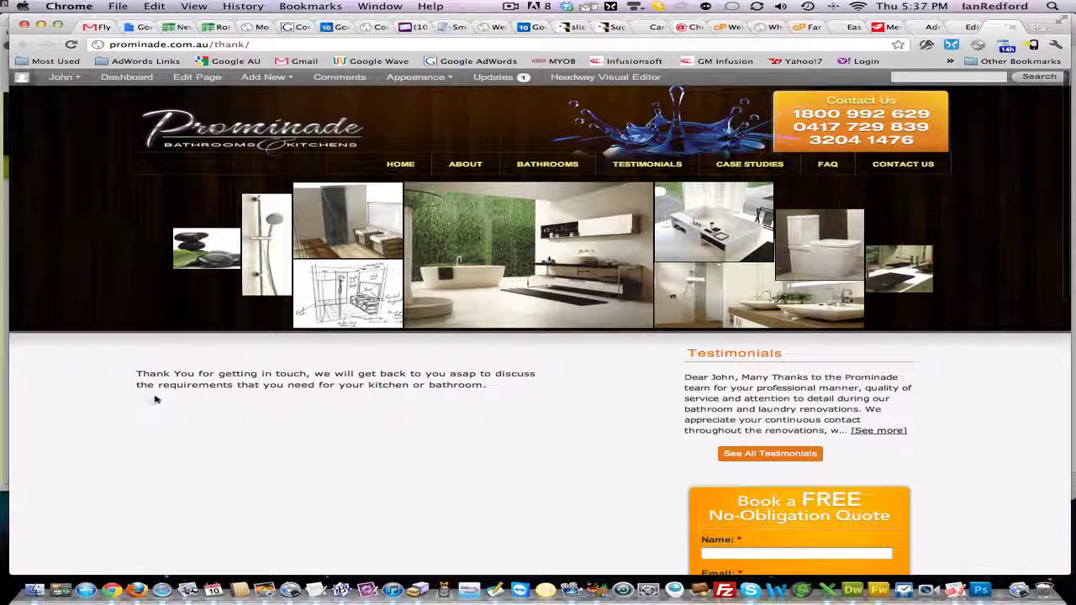
{"action": "left_click_drag", "start_coordinate": [247, 447], "coordinate": [211, 442]}
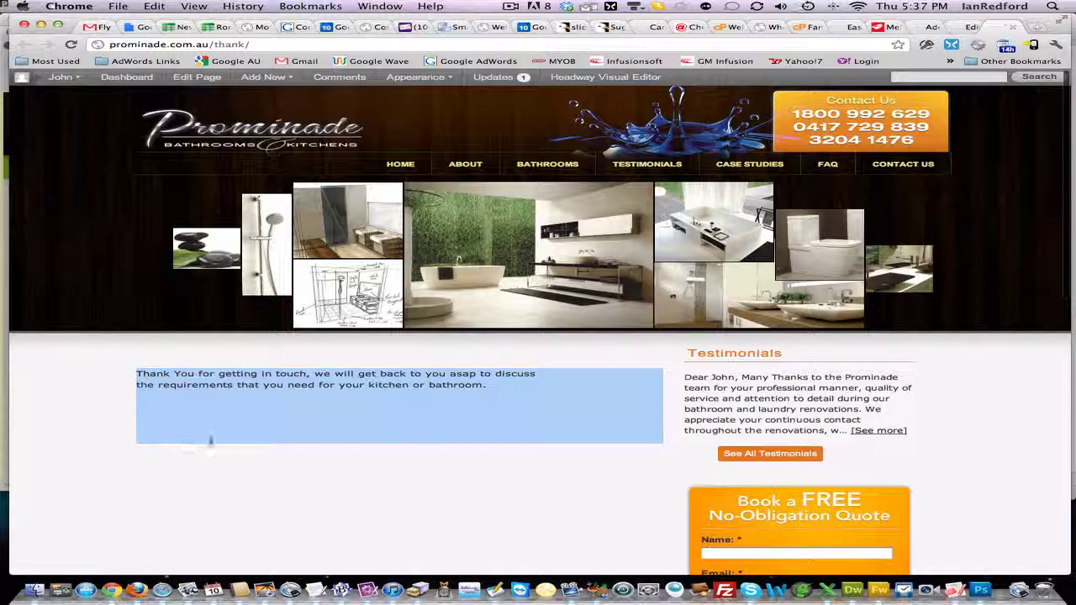
{"action": "left_click", "coordinate": [225, 446]}
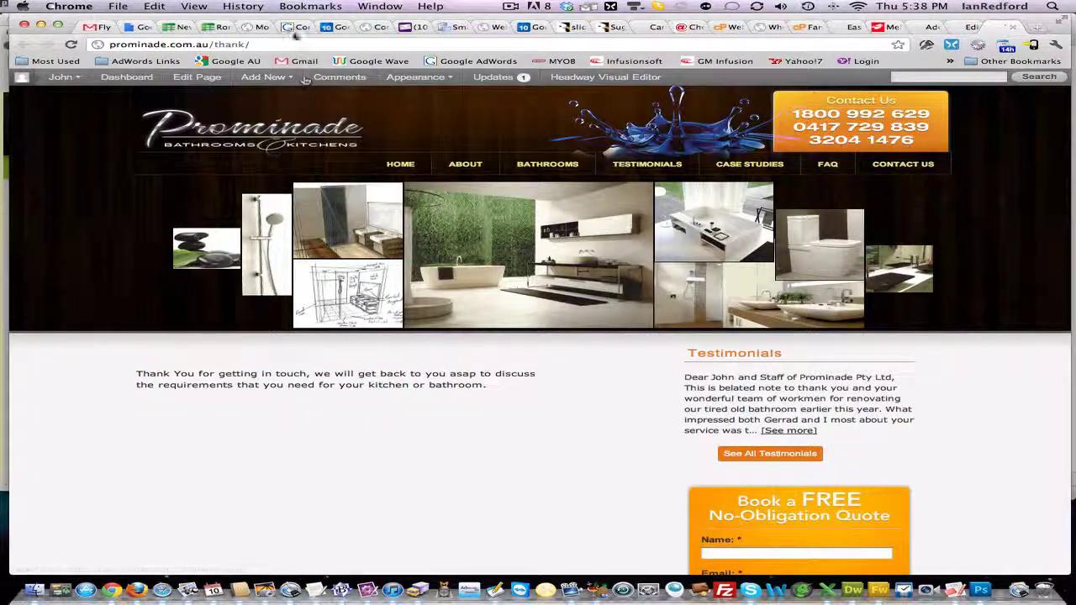
{"action": "left_click", "coordinate": [291, 27]}
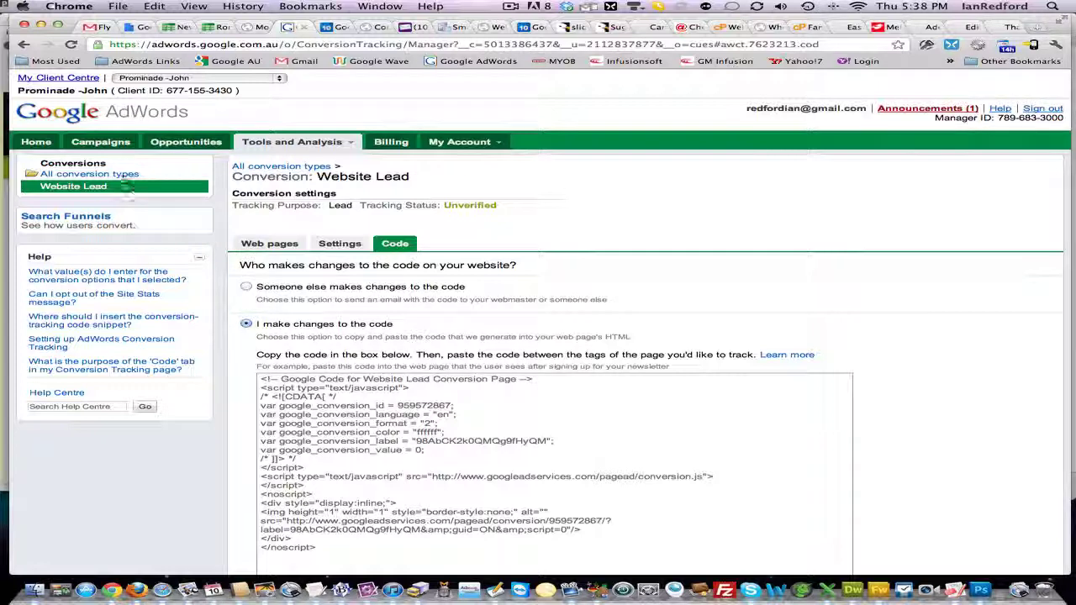
- Open the AdWords Campaigns overview, then switch back to the live Thank You page tab
{"action": "left_click", "coordinate": [100, 144]}
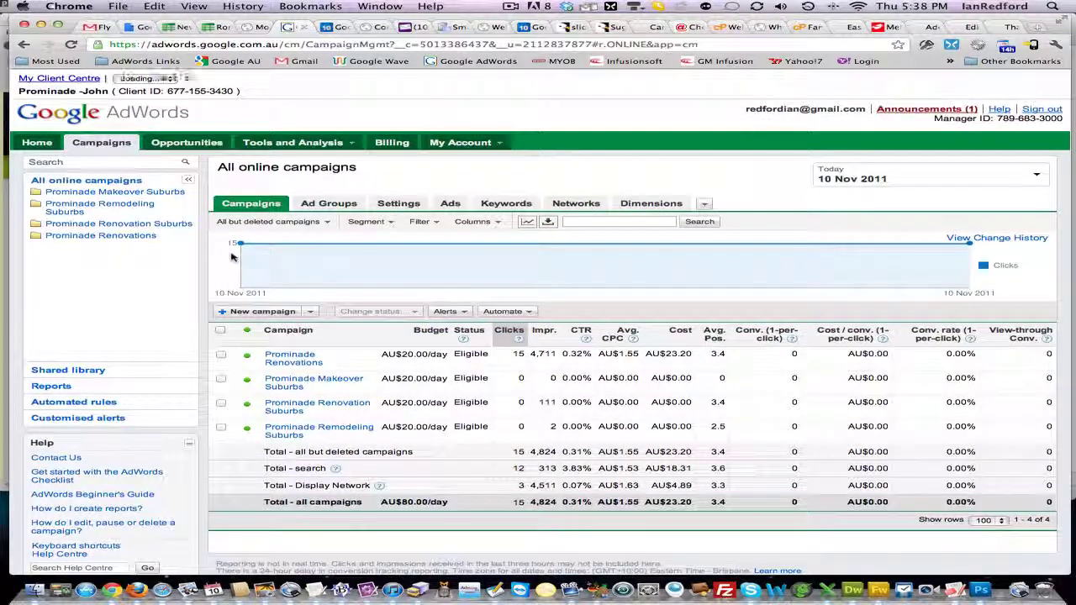
{"action": "left_click", "coordinate": [1004, 28]}
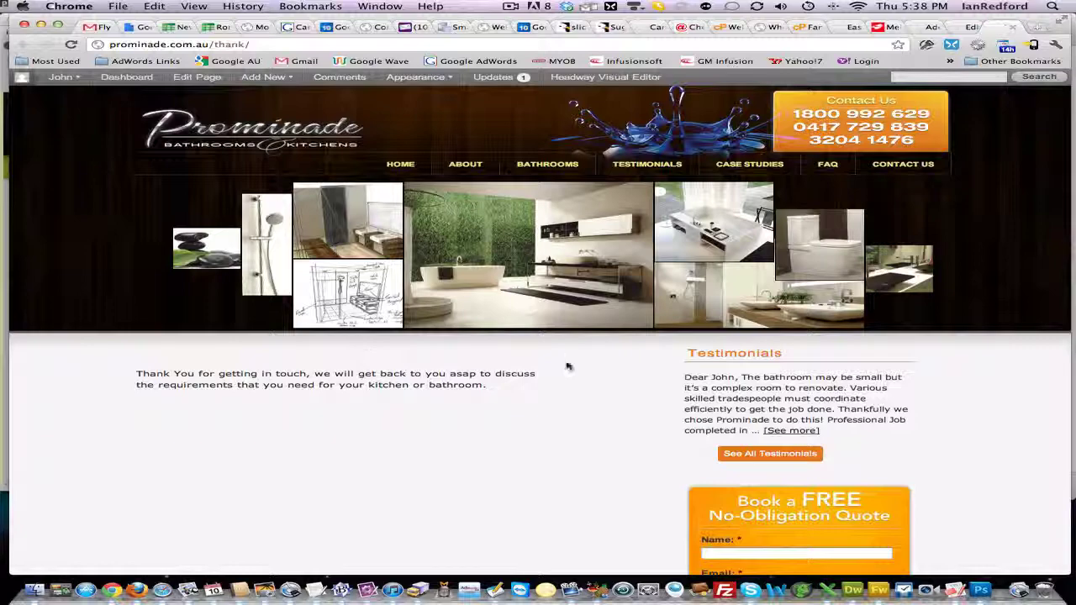
{"action": "scroll", "coordinate": [568, 367], "scroll_direction": "down", "scroll_amount": 5}
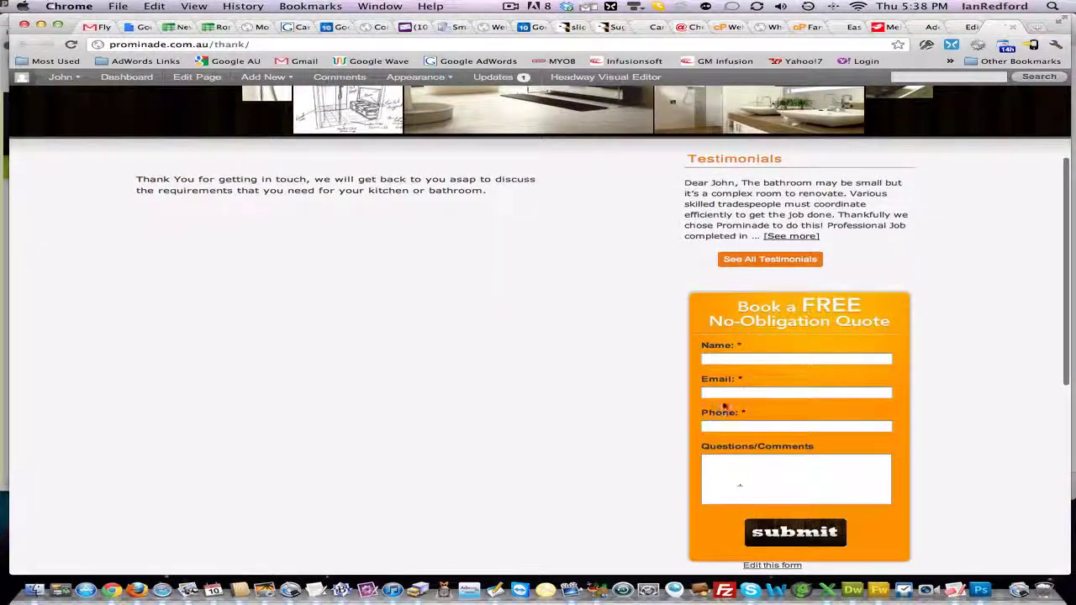
{"action": "scroll", "coordinate": [689, 374], "scroll_direction": "up", "scroll_amount": 3}
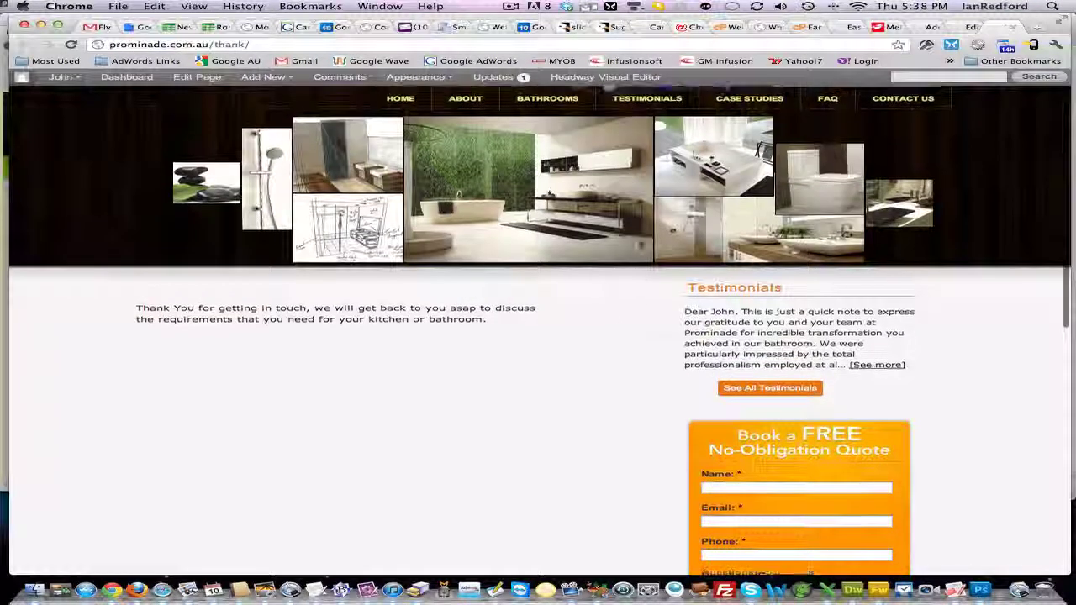
{"action": "scroll", "coordinate": [504, 152], "scroll_direction": "up", "scroll_amount": 2}
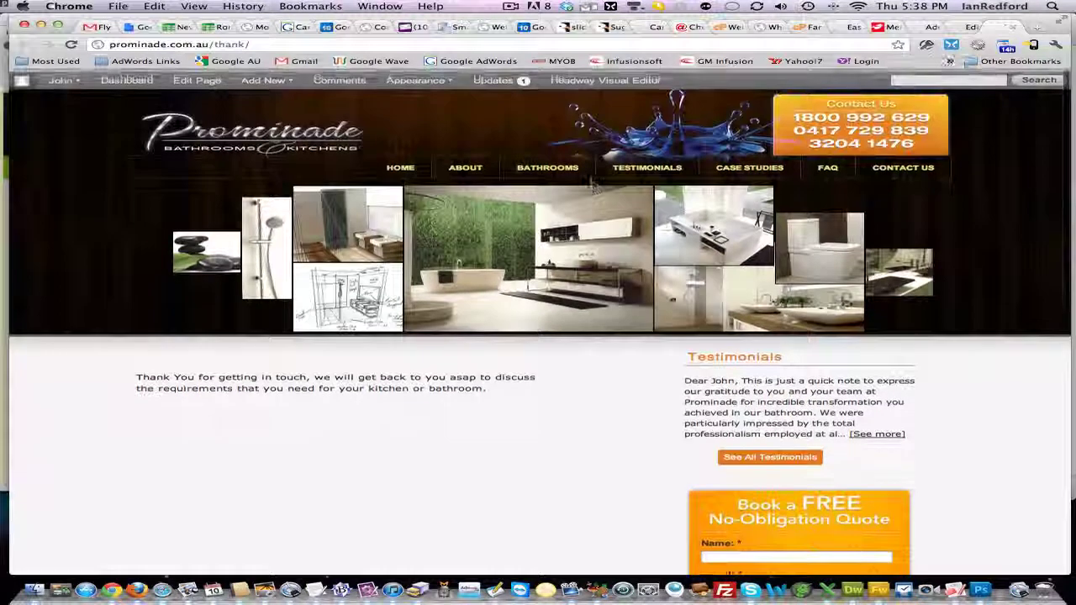